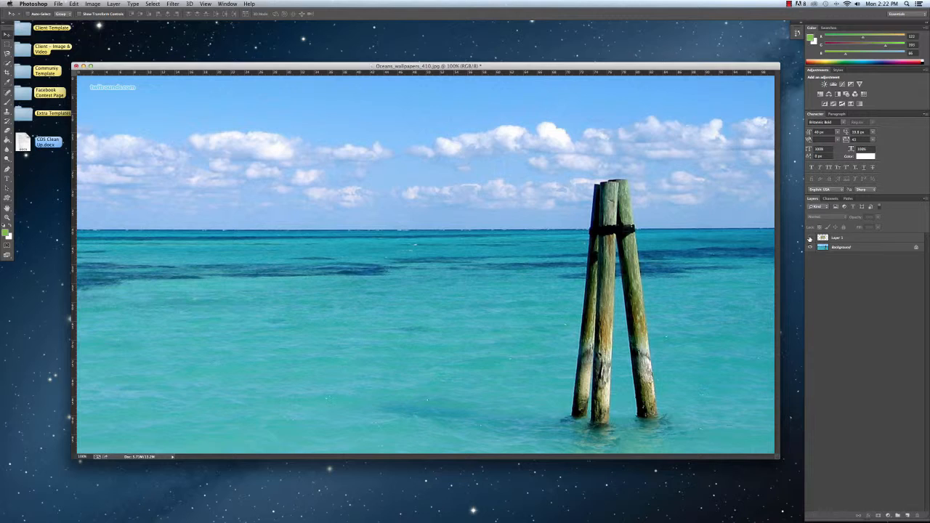
Step: Show the bird layer (Layer 1) and choose the Quick Selection tool
{"action": "left_click", "coordinate": [810, 238]}
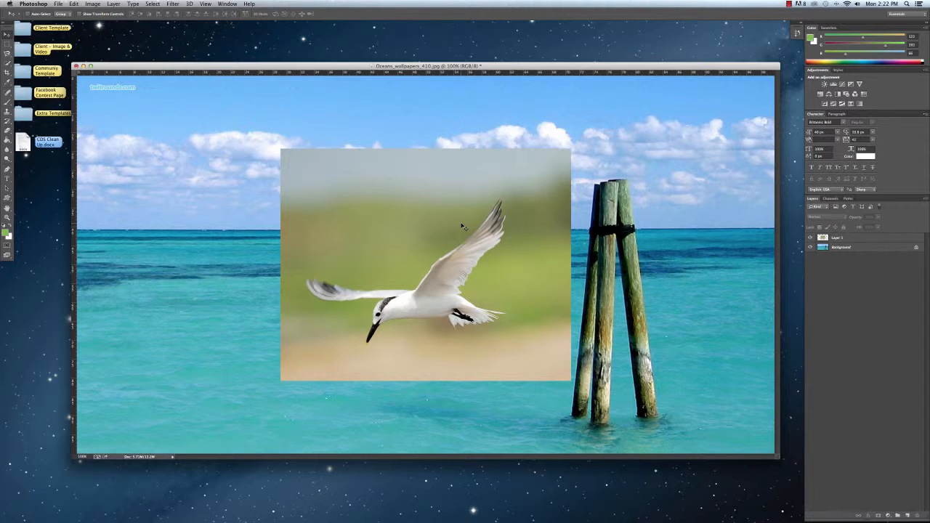
{"action": "left_click", "coordinate": [7, 63]}
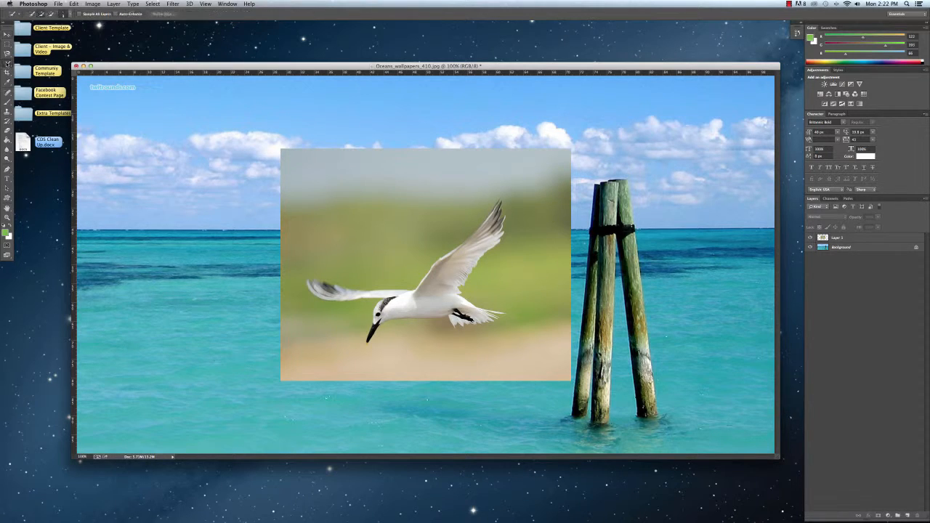
{"action": "left_click", "coordinate": [7, 64]}
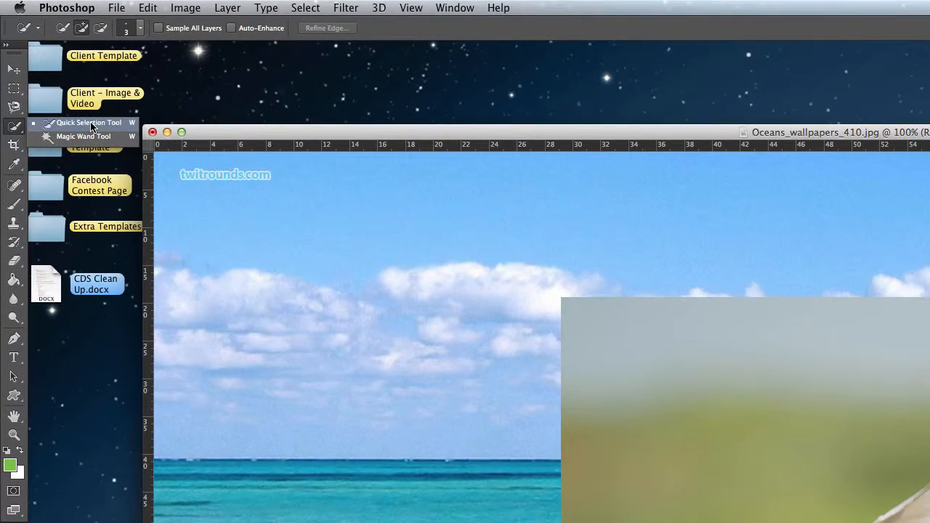
{"action": "left_click", "coordinate": [91, 124]}
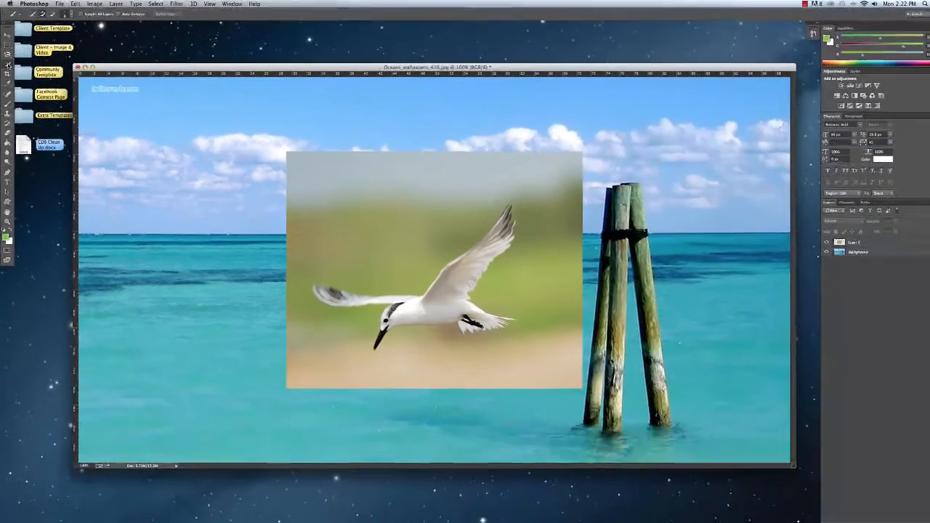
{"action": "left_click", "coordinate": [14, 127]}
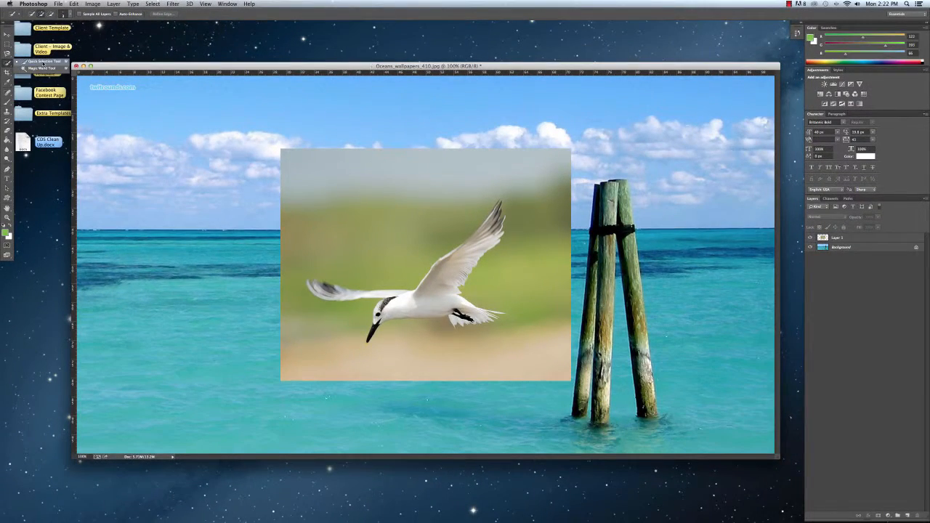
{"action": "left_click", "coordinate": [43, 61]}
Step: Adjust the Quick Selection brush size and select the bird's body on Layer 1
{"action": "key", "text": "super+equal"}
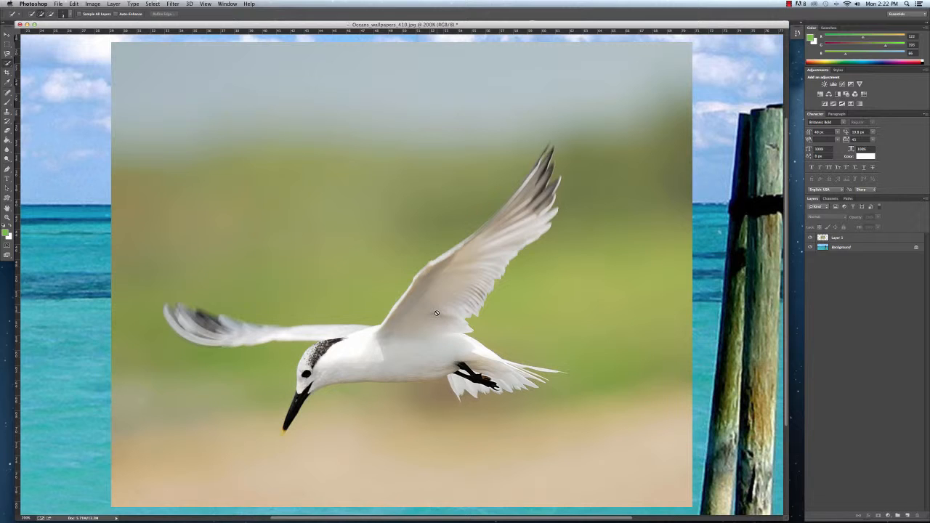
{"action": "left_click", "coordinate": [850, 238]}
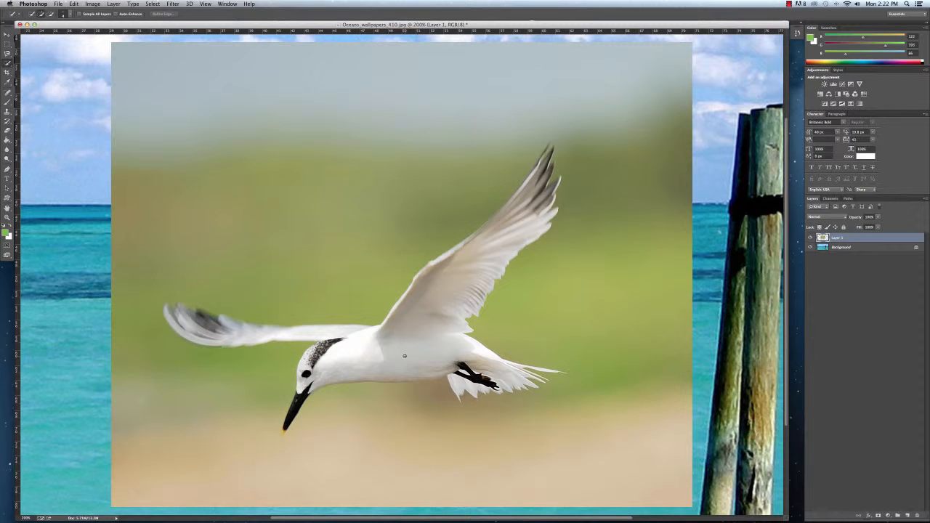
{"action": "key", "text": "bracketright"}
{"action": "key", "text": "bracketright"}
{"action": "key", "text": "bracketright"}
{"action": "key", "text": "bracketright"}
{"action": "key", "text": "bracketright"}
{"action": "key", "text": "bracketright"}
{"action": "key", "text": "bracketright"}
{"action": "key", "text": "bracketright"}
{"action": "key", "text": "bracketleft"}
{"action": "key", "text": "bracketleft"}
{"action": "key", "text": "bracketleft"}
{"action": "key", "text": "bracketright"}
{"action": "key", "text": "bracketright"}
{"action": "key", "text": "bracketleft"}
{"action": "key", "text": "bracketleft"}
{"action": "left_click_drag", "start_coordinate": [345, 361], "coordinate": [415, 356]}
Step: Add both of the bird's wings to the selection with a smaller Quick Selection brush
{"action": "key", "text": "bracketleft"}
{"action": "key", "text": "bracketleft"}
{"action": "left_click_drag", "start_coordinate": [528, 226], "coordinate": [547, 176]}
{"action": "left_click_drag", "start_coordinate": [323, 332], "coordinate": [193, 320]}
Step: Extend the selection over the missing feather tips of the horizontally stretched wing, using a finer brush
{"action": "key", "text": "super+plus"}
{"action": "key", "text": "super+plus"}
{"action": "key", "text": "super+plus"}
{"action": "key", "text": "super+plus"}
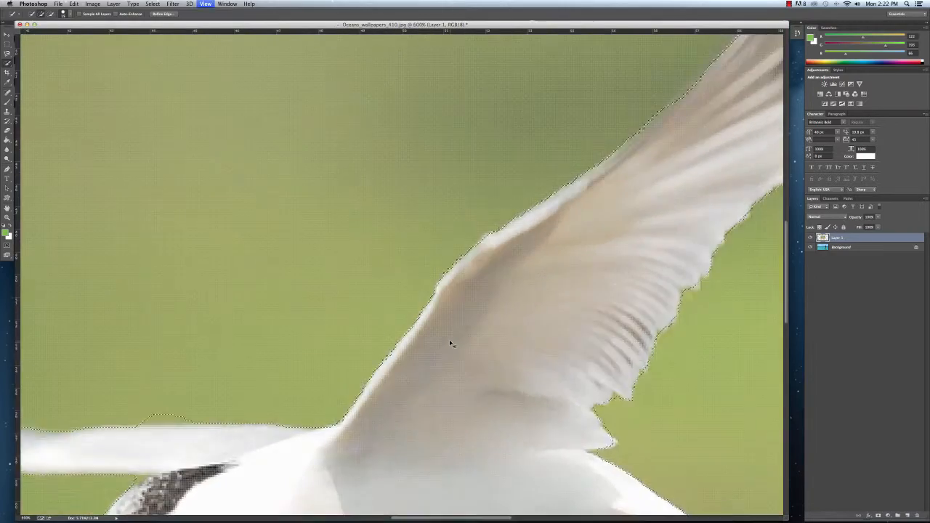
{"action": "key", "text": "super+plus"}
{"action": "key", "text": "super+plus"}
{"action": "key", "text": "super+plus"}
{"action": "scroll", "coordinate": [451, 340], "scroll_direction": "left", "scroll_amount": 6}
{"action": "scroll", "coordinate": [451, 340], "scroll_direction": "down", "scroll_amount": 2}
{"action": "key", "text": "super+minus"}
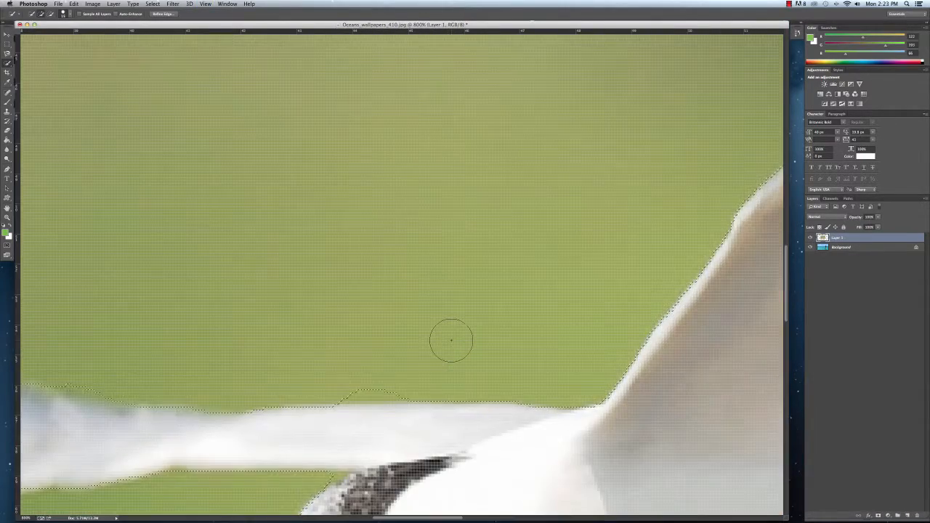
{"action": "scroll", "coordinate": [451, 340], "scroll_direction": "down", "scroll_amount": 2}
{"action": "scroll", "coordinate": [242, 312], "scroll_direction": "left", "scroll_amount": 8}
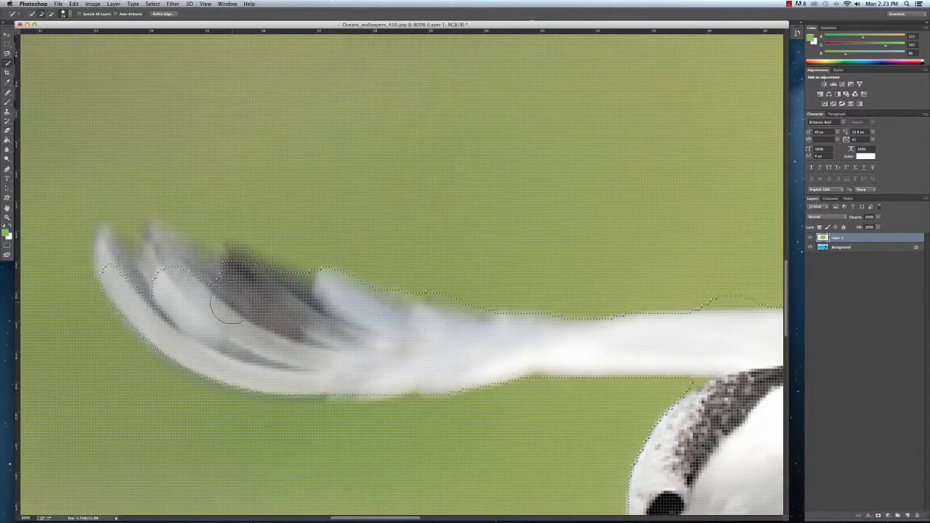
{"action": "scroll", "coordinate": [231, 302], "scroll_direction": "left", "scroll_amount": 2}
{"action": "scroll", "coordinate": [232, 302], "scroll_direction": "up", "scroll_amount": 1}
{"action": "left_click_drag", "start_coordinate": [223, 305], "coordinate": [212, 284]}
{"action": "key", "text": "bracketleft"}
{"action": "key", "text": "bracketleft"}
{"action": "key", "text": "bracketleft"}
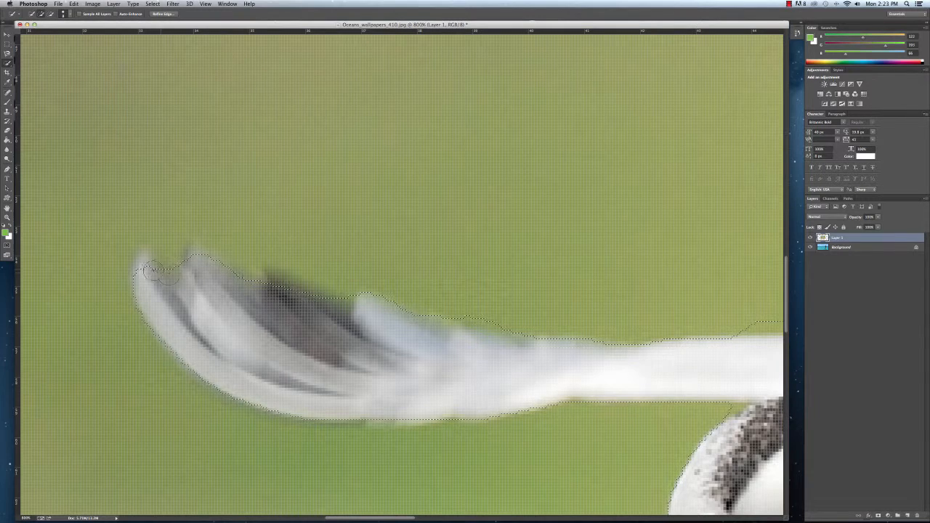
Step: Add the yellow tip of the bird's beak to the selection
{"action": "scroll", "coordinate": [389, 352], "scroll_direction": "down", "scroll_amount": 2}
{"action": "scroll", "coordinate": [389, 352], "scroll_direction": "right", "scroll_amount": 2}
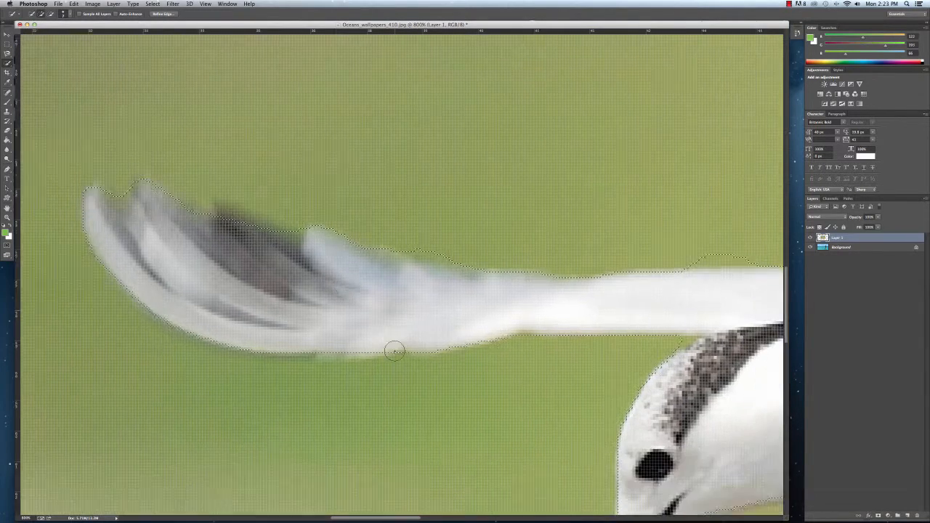
{"action": "scroll", "coordinate": [394, 351], "scroll_direction": "down", "scroll_amount": 6}
{"action": "scroll", "coordinate": [394, 351], "scroll_direction": "right", "scroll_amount": 3}
{"action": "mouse_move", "coordinate": [406, 431]}
{"action": "left_mouse_down"}
{"action": "mouse_move", "coordinate": [423, 408]}
{"action": "mouse_move", "coordinate": [417, 417]}
{"action": "left_mouse_up"}
{"action": "scroll", "coordinate": [486, 394], "scroll_direction": "right", "scroll_amount": 5}
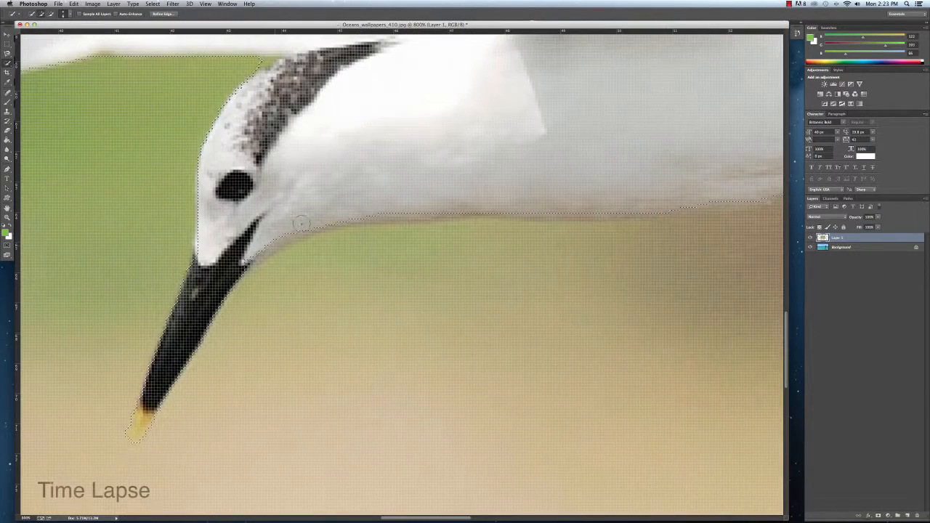
Step: Add the bird's outer tail feathers to the selection
{"action": "mouse_move", "coordinate": [300, 222]}
{"action": "left_mouse_down"}
{"action": "mouse_move", "coordinate": [252, 258]}
{"action": "mouse_move", "coordinate": [427, 213]}
{"action": "mouse_move", "coordinate": [622, 215]}
{"action": "mouse_move", "coordinate": [645, 228]}
{"action": "mouse_move", "coordinate": [437, 269]}
{"action": "mouse_move", "coordinate": [699, 230]}
{"action": "mouse_move", "coordinate": [631, 233]}
{"action": "left_mouse_up"}
{"action": "scroll", "coordinate": [584, 213], "scroll_direction": "right", "scroll_amount": 10}
{"action": "scroll", "coordinate": [696, 226], "scroll_direction": "right", "scroll_amount": 2}
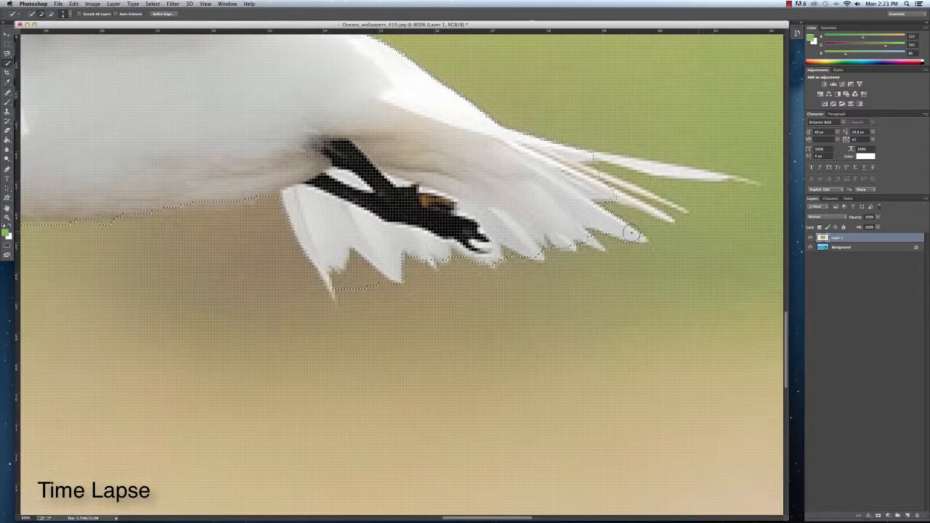
{"action": "mouse_move", "coordinate": [622, 162]}
{"action": "left_mouse_down"}
{"action": "mouse_move", "coordinate": [716, 175]}
{"action": "mouse_move", "coordinate": [615, 161]}
{"action": "mouse_move", "coordinate": [624, 196]}
{"action": "mouse_move", "coordinate": [677, 205]}
{"action": "left_mouse_up"}
Step: Extend the selection over the dark feather tips of the raised wing
{"action": "scroll", "coordinate": [675, 205], "scroll_direction": "up", "scroll_amount": 15}
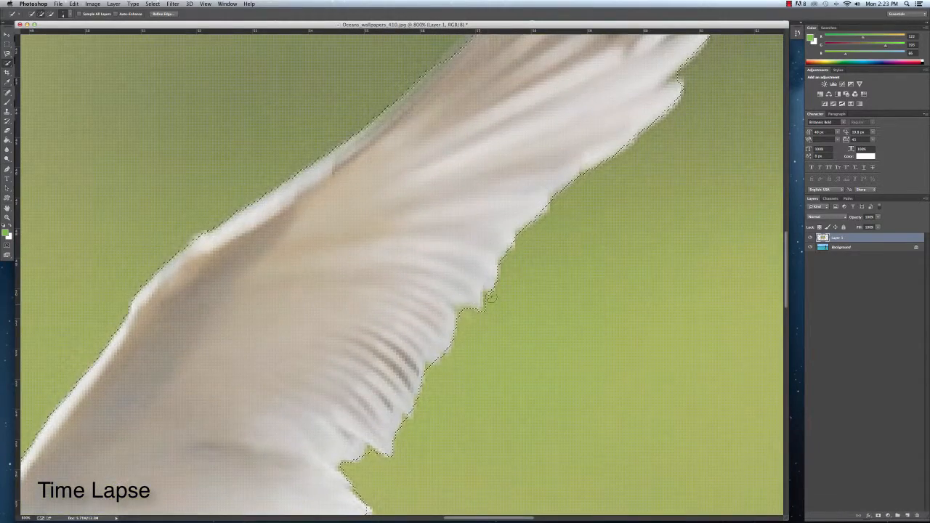
{"action": "scroll", "coordinate": [489, 295], "scroll_direction": "up", "scroll_amount": 10}
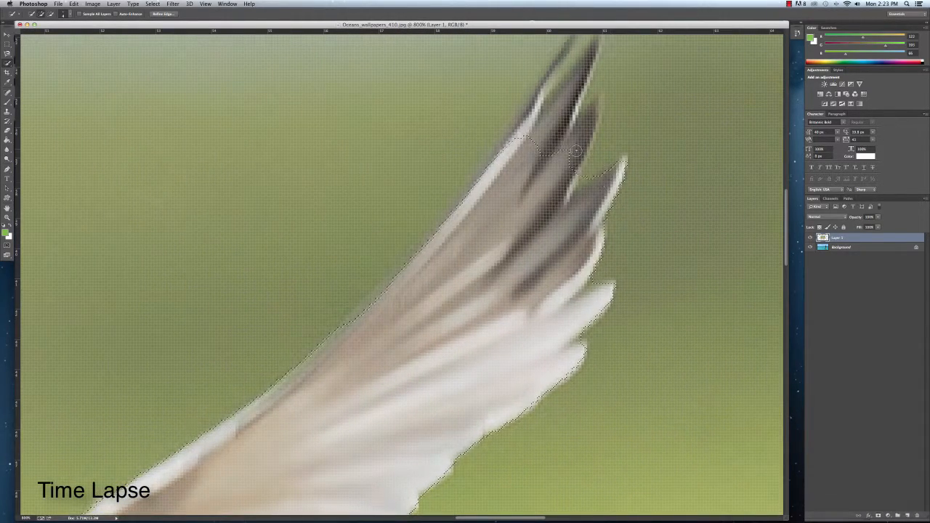
{"action": "scroll", "coordinate": [576, 150], "scroll_direction": "up", "scroll_amount": 5}
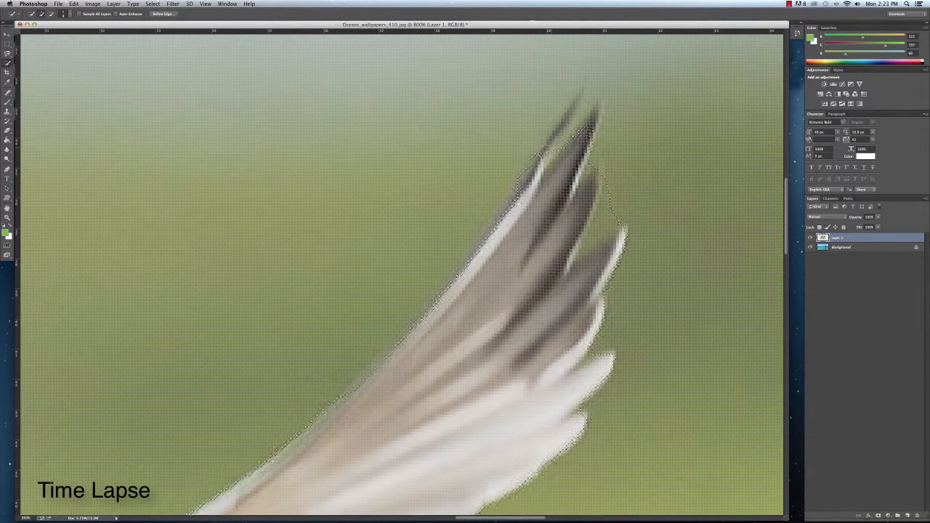
{"action": "left_click_drag", "start_coordinate": [553, 145], "coordinate": [578, 109]}
{"action": "scroll", "coordinate": [534, 242], "scroll_direction": "left", "scroll_amount": 1}
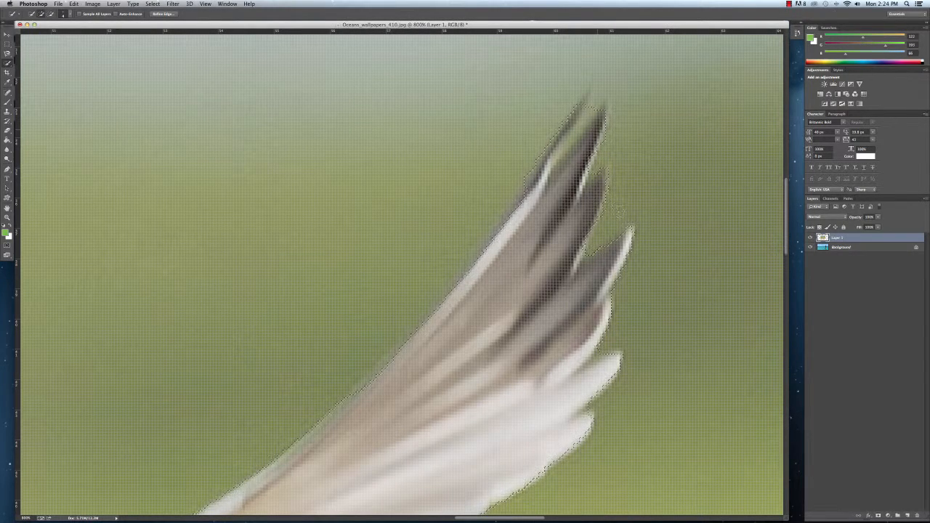
Step: Open Refine Edge for the bird selection and keep the On Layers view mode
{"action": "scroll", "coordinate": [621, 313], "scroll_direction": "down", "scroll_amount": 10}
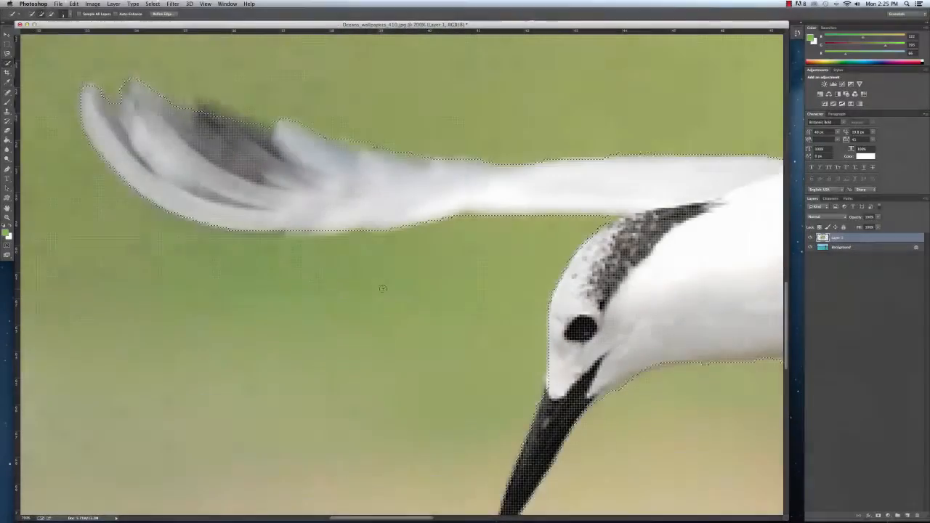
{"action": "scroll", "coordinate": [383, 289], "scroll_direction": "right", "scroll_amount": 5}
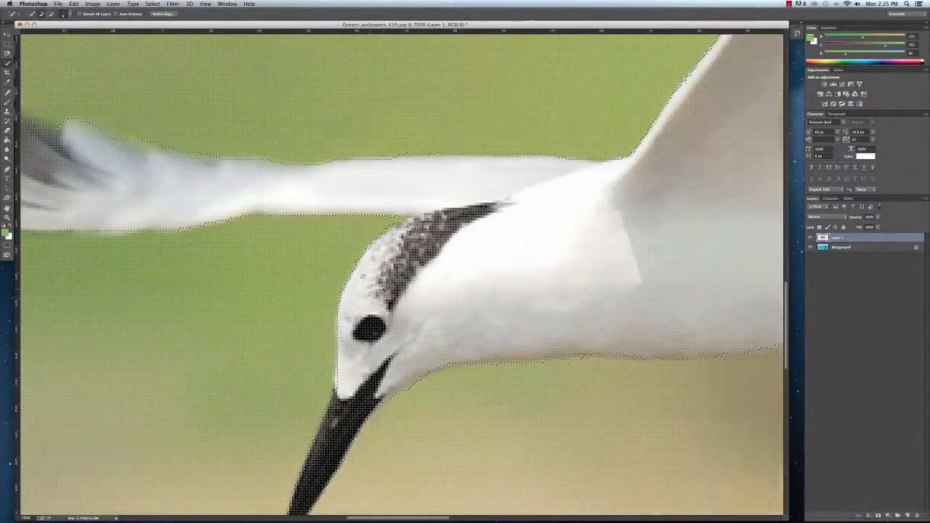
{"action": "scroll", "coordinate": [383, 289], "scroll_direction": "down", "scroll_amount": 5}
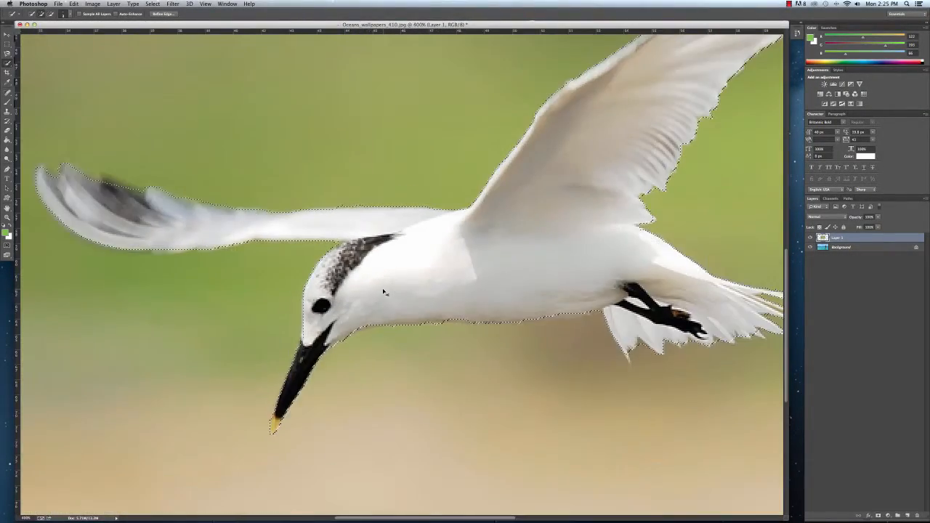
{"action": "scroll", "coordinate": [383, 290], "scroll_direction": "down", "scroll_amount": 2}
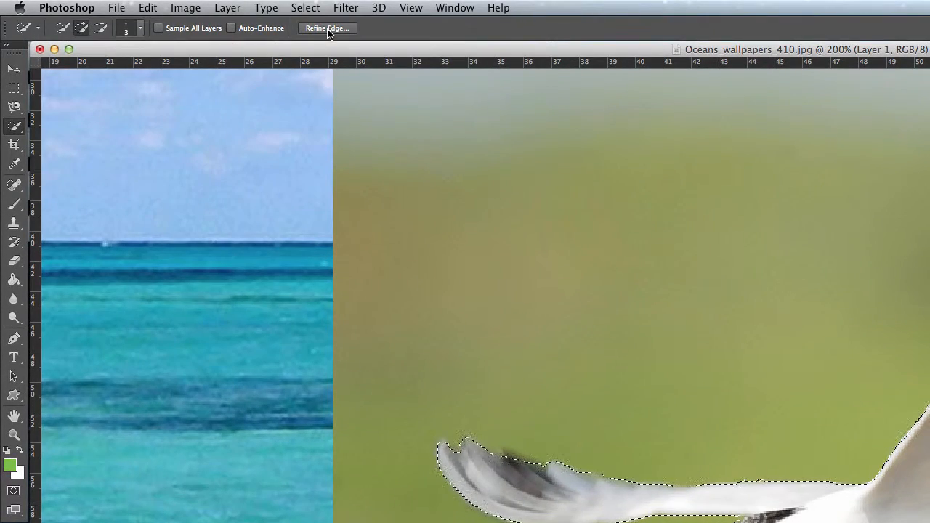
{"action": "left_click", "coordinate": [224, 20]}
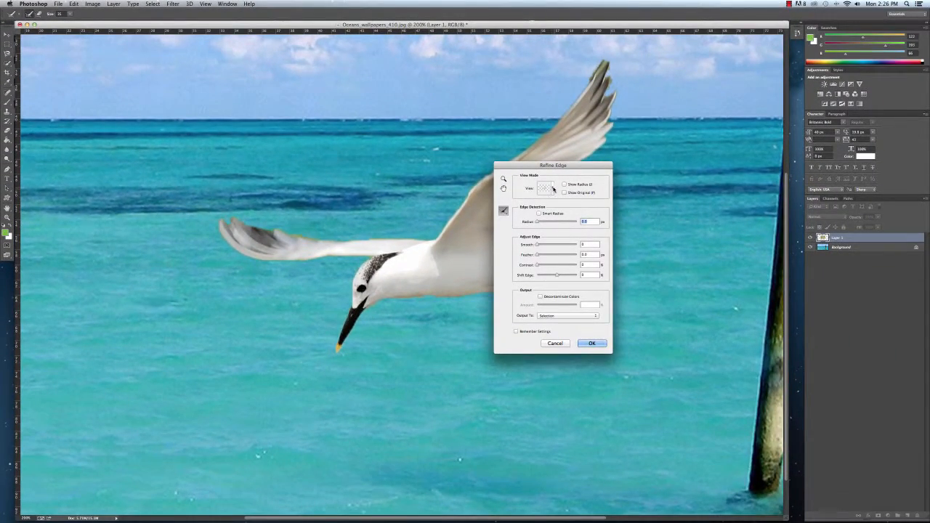
{"action": "left_click", "coordinate": [552, 189]}
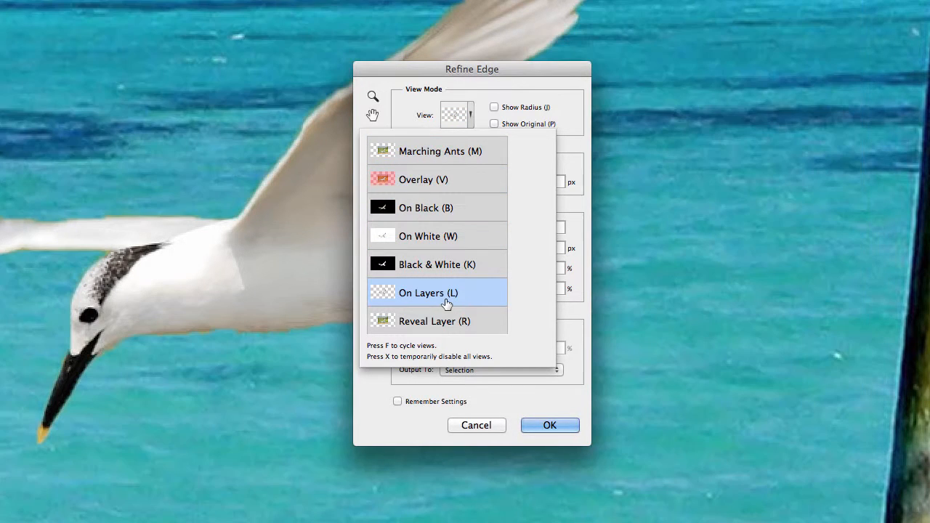
{"action": "left_click", "coordinate": [573, 147]}
Step: Set Refine Edge to shift edge +31%, contrast 19%, smooth 9 and radius 3.1 px
{"action": "mouse_move", "coordinate": [479, 288]}
{"action": "left_mouse_down"}
{"action": "mouse_move", "coordinate": [452, 293]}
{"action": "mouse_move", "coordinate": [492, 288]}
{"action": "left_mouse_up"}
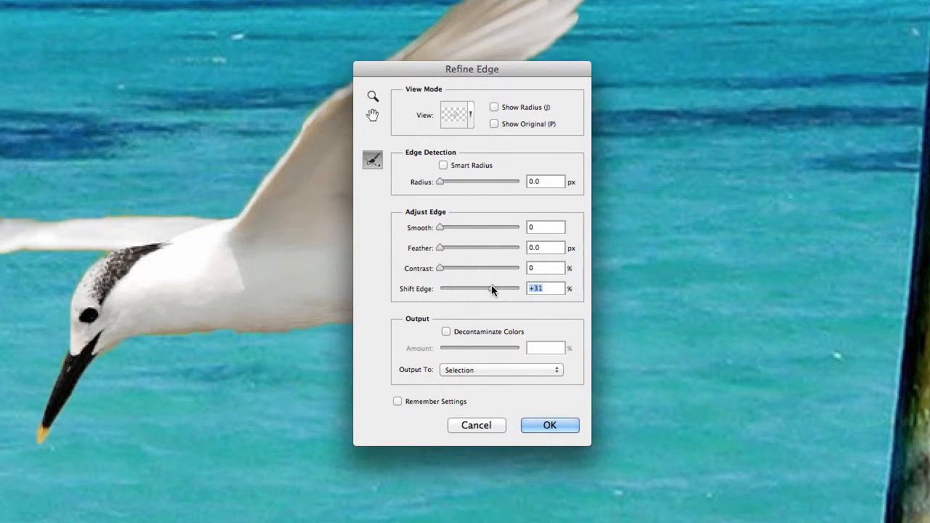
{"action": "left_click", "coordinate": [455, 268]}
{"action": "left_click_drag", "start_coordinate": [442, 250], "coordinate": [445, 228]}
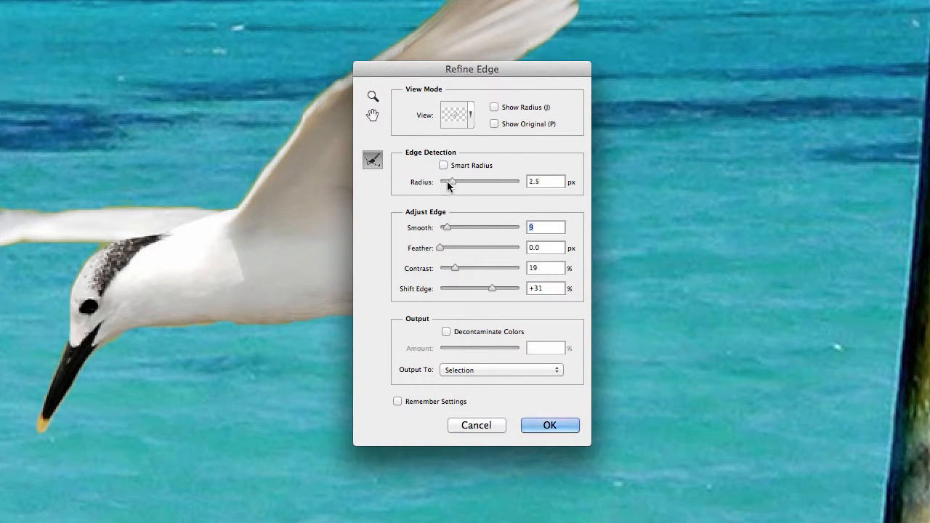
{"action": "left_click_drag", "start_coordinate": [442, 183], "coordinate": [469, 179]}
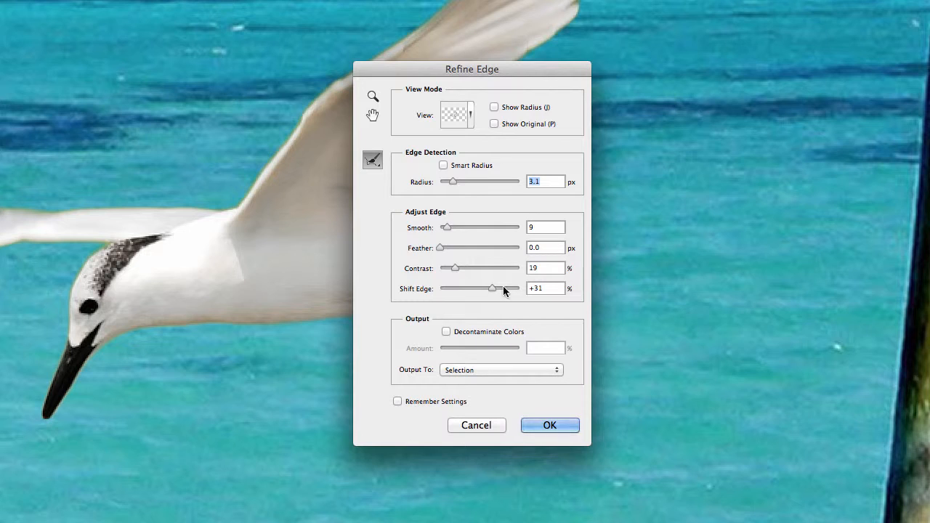
Step: Contract the selection edge with shift edge at -69%, keep feather at 0 px and set contrast to 25%
{"action": "left_click_drag", "start_coordinate": [498, 288], "coordinate": [458, 287]}
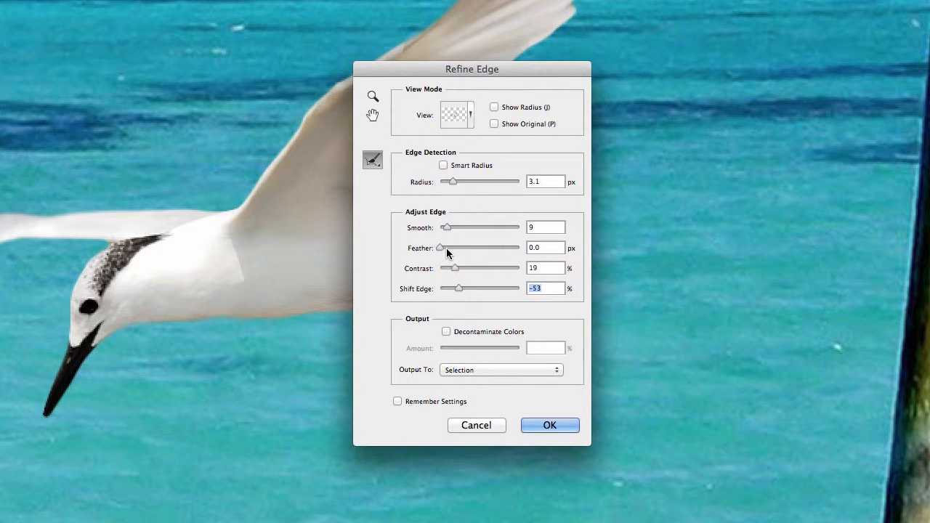
{"action": "left_click_drag", "start_coordinate": [443, 249], "coordinate": [438, 247]}
{"action": "left_click_drag", "start_coordinate": [453, 292], "coordinate": [459, 267]}
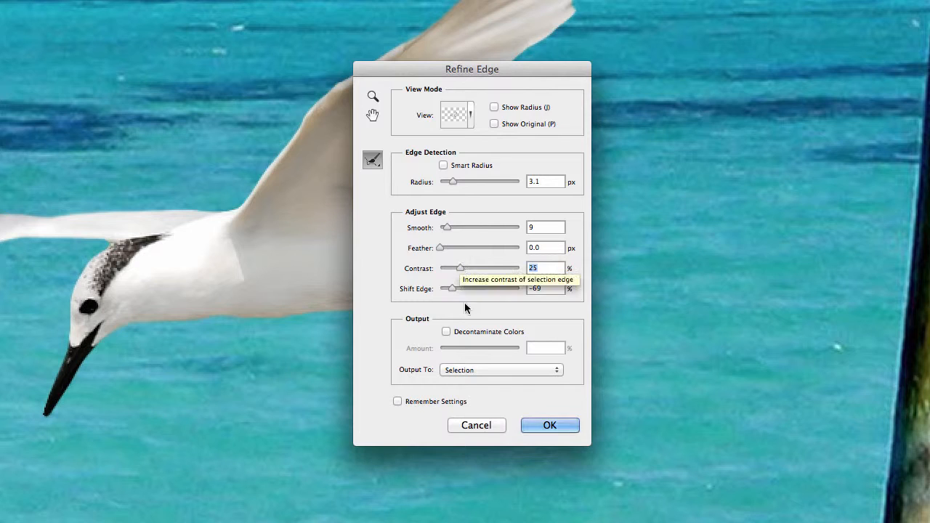
Step: Output the refined selection as a Layer Mask and apply the edge refinement
{"action": "left_click", "coordinate": [492, 371]}
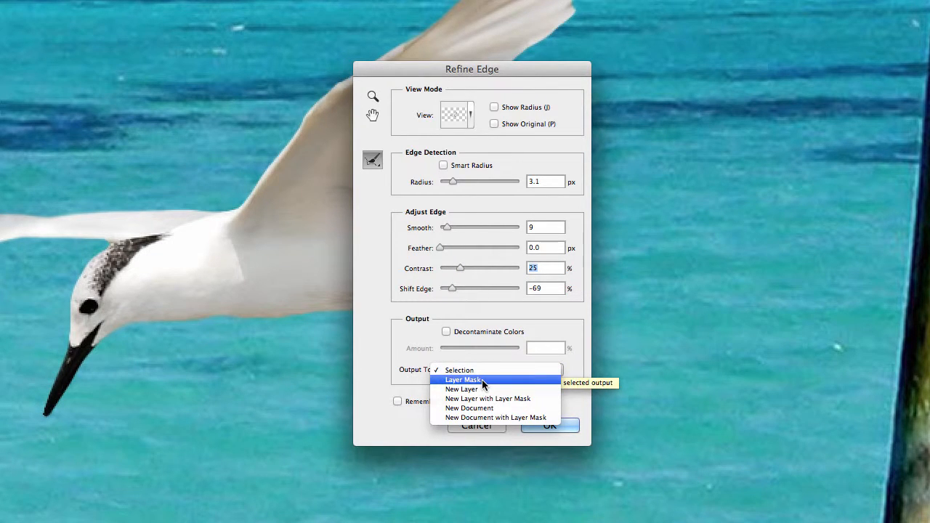
{"action": "left_click", "coordinate": [482, 379]}
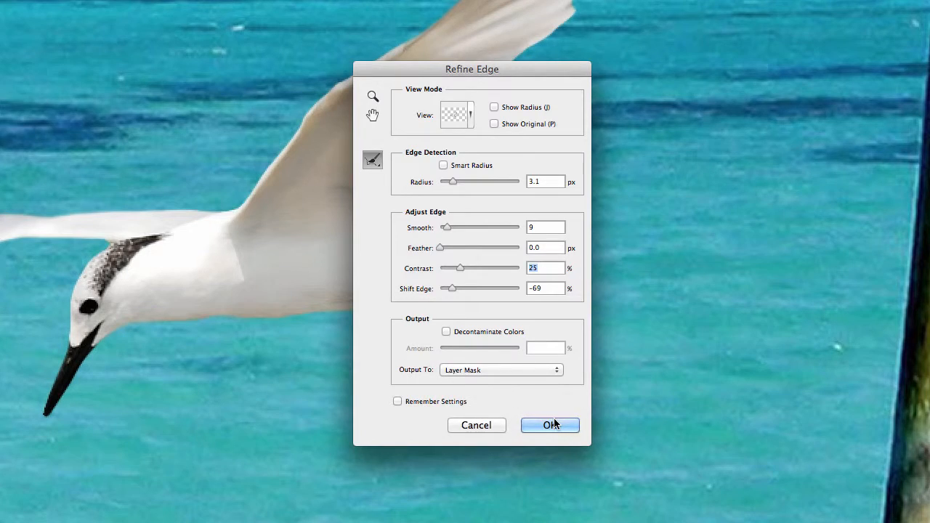
{"action": "left_click", "coordinate": [547, 423]}
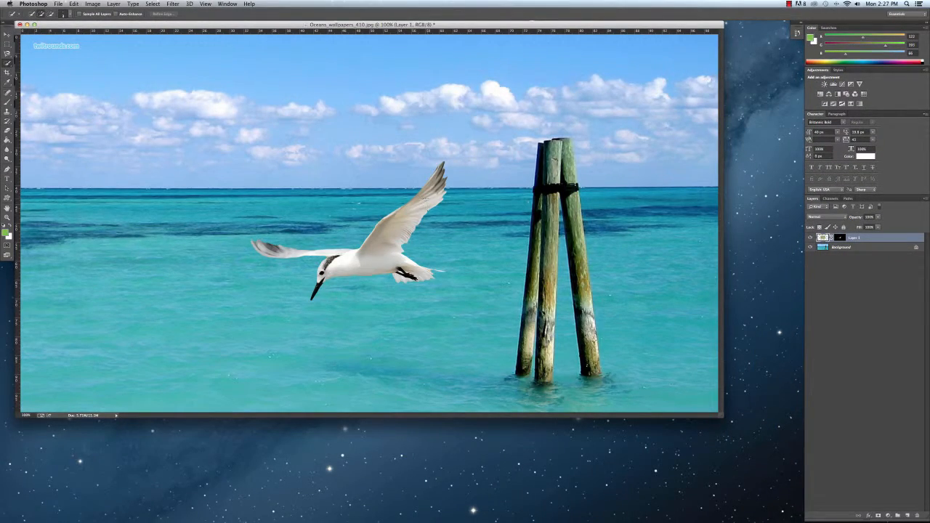
Step: Erase the stray white strand sticking out behind the bird's tail feathers with a much smaller Eraser brush
{"action": "key", "text": "super+equal"}
{"action": "key", "text": "super+equal"}
{"action": "key", "text": "super+equal"}
{"action": "key", "text": "super+equal"}
{"action": "key", "text": "super+equal"}
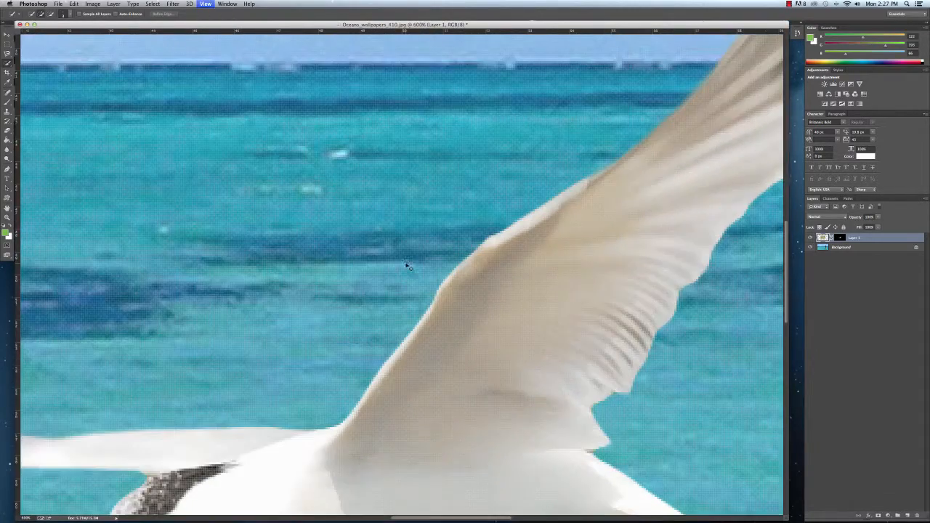
{"action": "key", "text": "e"}
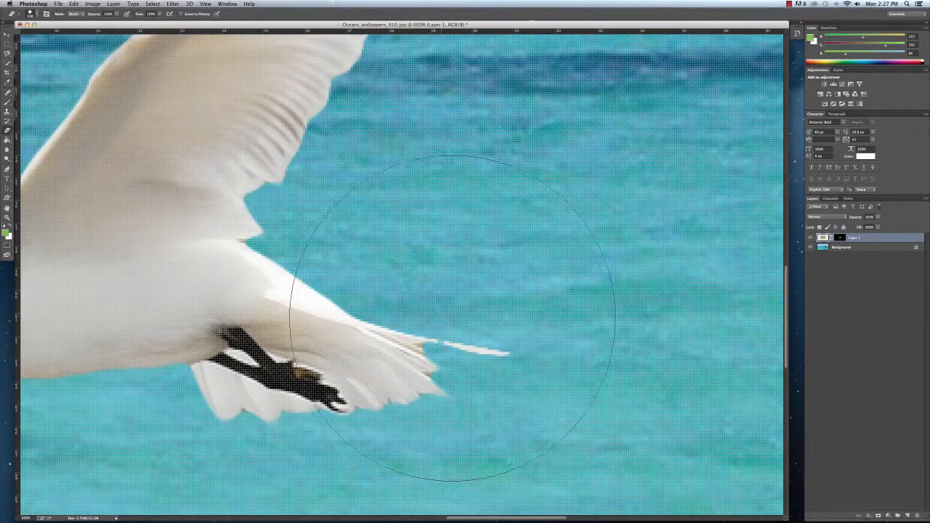
{"action": "key", "text": "bracketleft"}
{"action": "key", "text": "bracketleft"}
{"action": "key", "text": "bracketleft"}
{"action": "key", "text": "bracketleft"}
{"action": "key", "text": "bracketleft"}
{"action": "key", "text": "bracketleft"}
{"action": "key", "text": "bracketleft"}
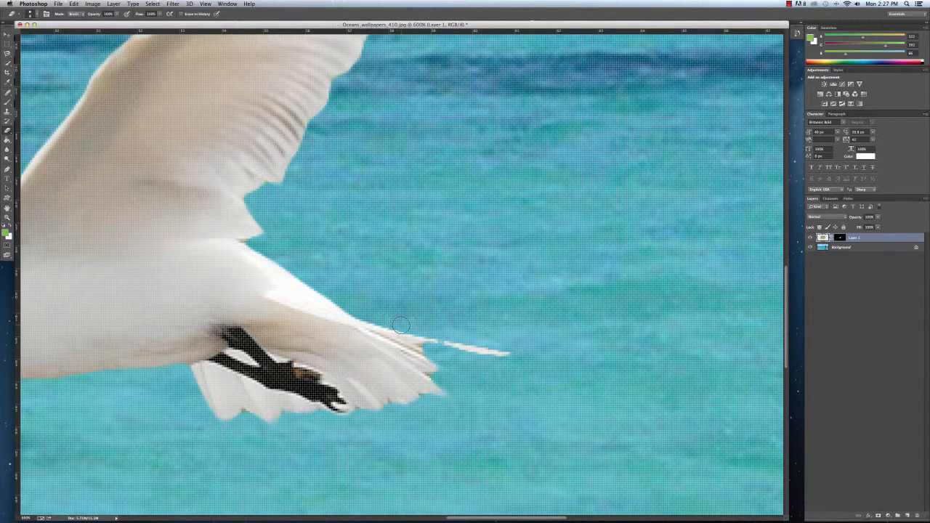
{"action": "left_click_drag", "start_coordinate": [400, 325], "coordinate": [511, 351]}
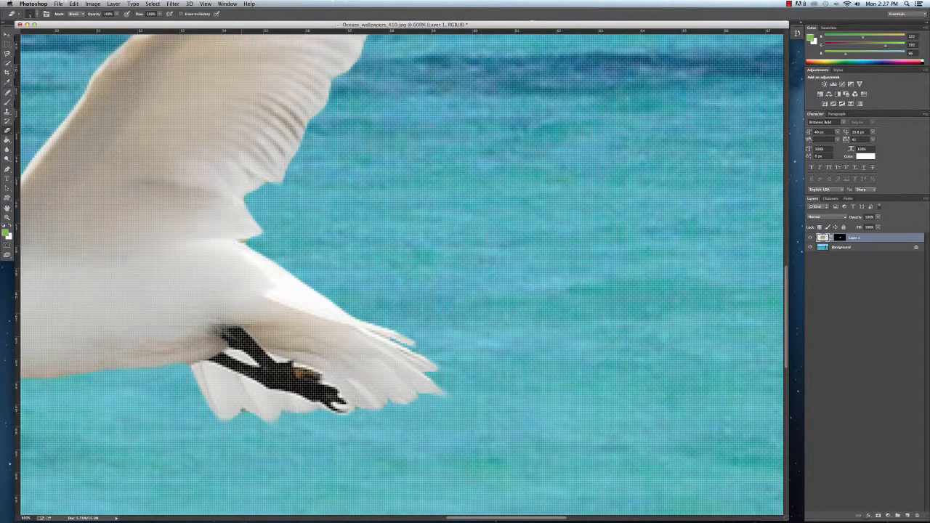
Step: Erase the leftover green fringe at the tip of the bird's raised wing
{"action": "scroll", "coordinate": [392, 379], "scroll_direction": "up", "scroll_amount": 10}
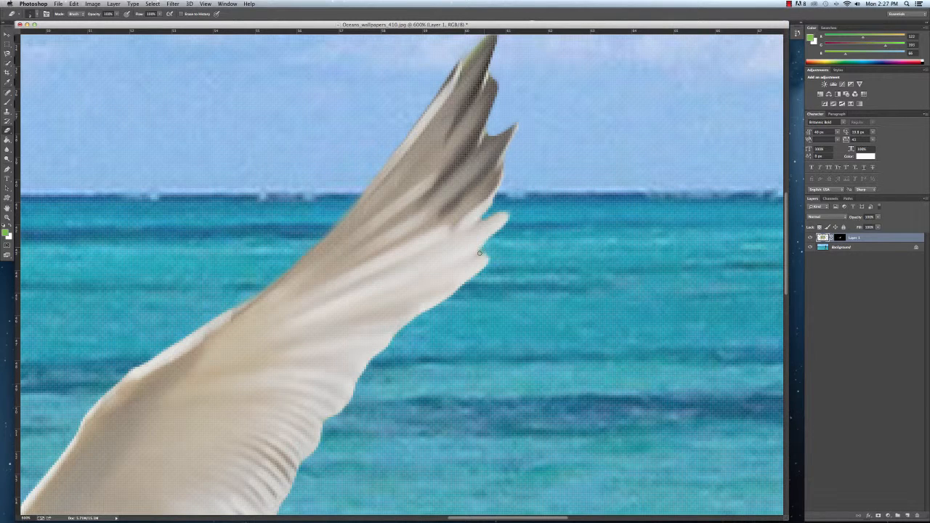
{"action": "scroll", "coordinate": [484, 248], "scroll_direction": "up", "scroll_amount": 2}
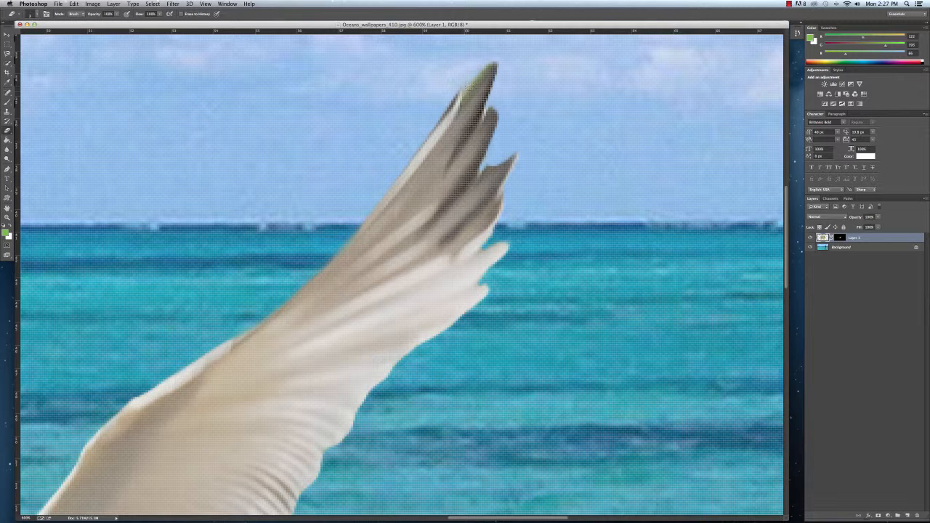
{"action": "mouse_move", "coordinate": [465, 93]}
{"action": "left_mouse_down"}
{"action": "mouse_move", "coordinate": [499, 61]}
{"action": "mouse_move", "coordinate": [462, 92]}
{"action": "left_mouse_up"}
Step: Examine the cutout edges along the bird's outstretched wing, head and beak up close, and the whole composite at 100%
{"action": "scroll", "coordinate": [476, 69], "scroll_direction": "left", "scroll_amount": 5}
{"action": "scroll", "coordinate": [450, 116], "scroll_direction": "down", "scroll_amount": 6}
{"action": "scroll", "coordinate": [438, 158], "scroll_direction": "down", "scroll_amount": 2}
{"action": "scroll", "coordinate": [438, 158], "scroll_direction": "left", "scroll_amount": 10}
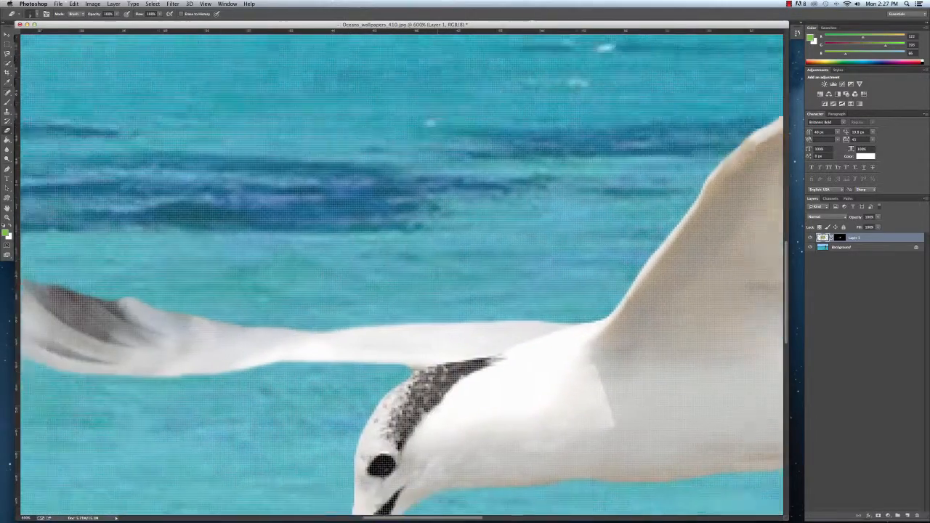
{"action": "scroll", "coordinate": [437, 158], "scroll_direction": "down", "scroll_amount": 4}
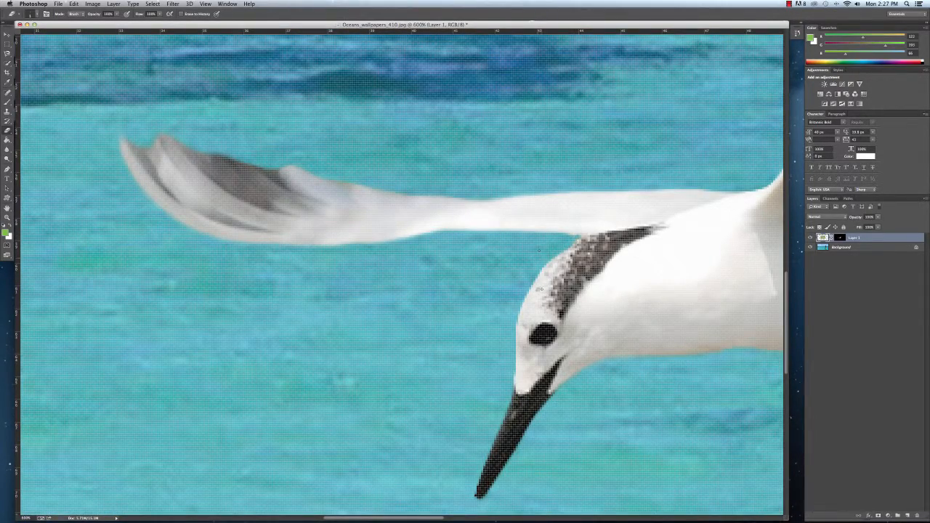
{"action": "key", "text": "super+minus"}
{"action": "key", "text": "super+minus"}
{"action": "key", "text": "super+minus"}
{"action": "key", "text": "super+minus"}
{"action": "key", "text": "super+minus"}
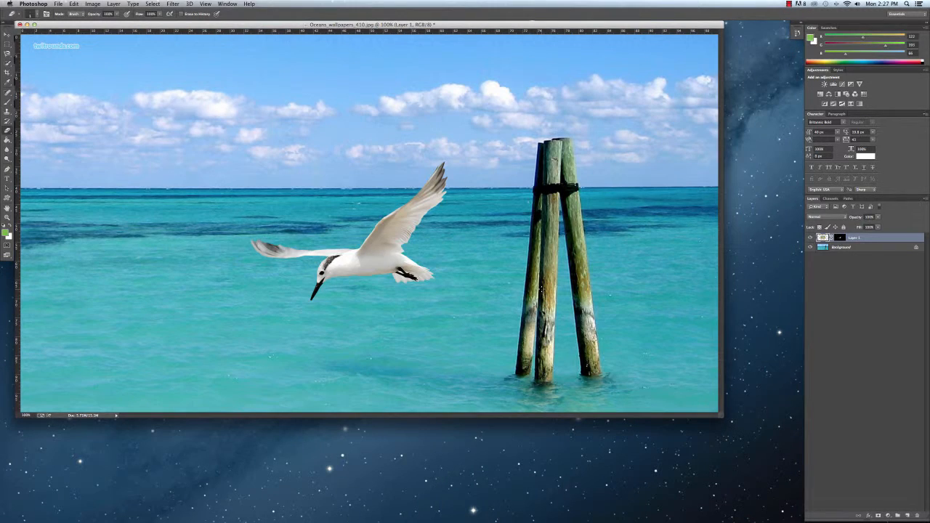
Step: Scale the bird down to about 87% and move it into the sky just left of the wooden posts' tops
{"action": "key", "text": "v"}
{"action": "left_click_drag", "start_coordinate": [385, 263], "coordinate": [454, 141]}
{"action": "key", "text": "super+t"}
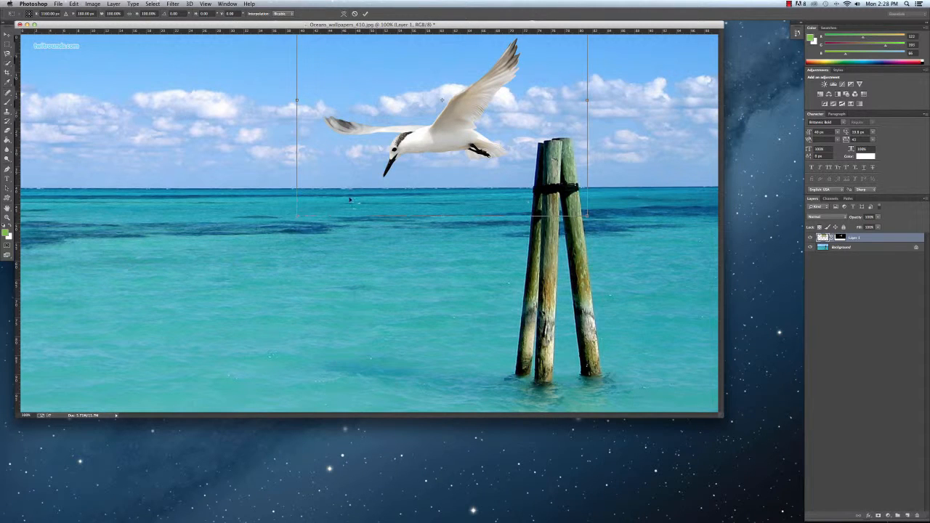
{"action": "left_click_drag", "start_coordinate": [294, 216], "coordinate": [332, 188]}
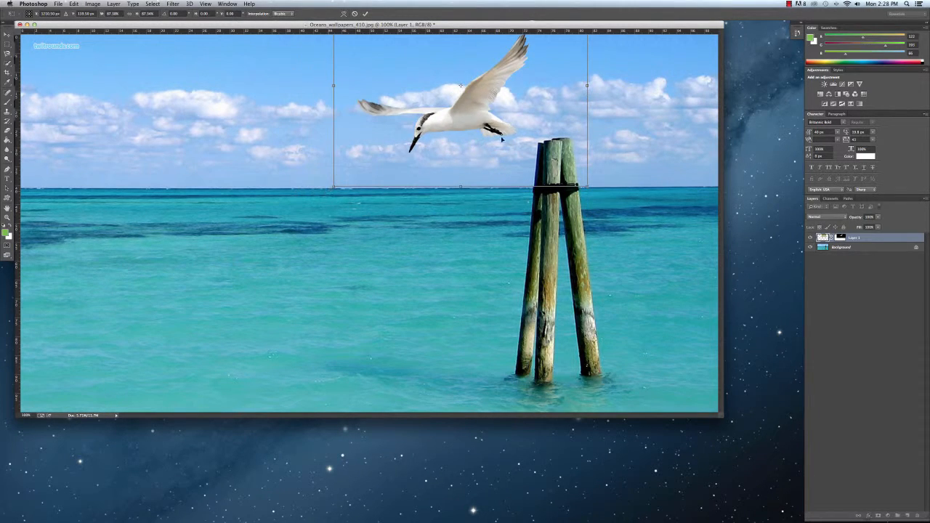
{"action": "left_click_drag", "start_coordinate": [502, 139], "coordinate": [398, 293]}
{"action": "key", "text": "Return"}
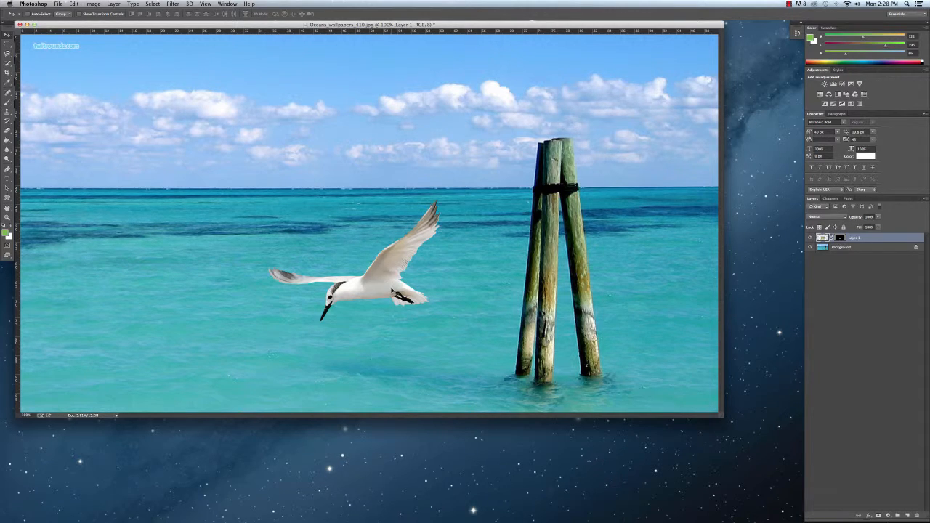
{"action": "left_click_drag", "start_coordinate": [367, 292], "coordinate": [449, 140]}
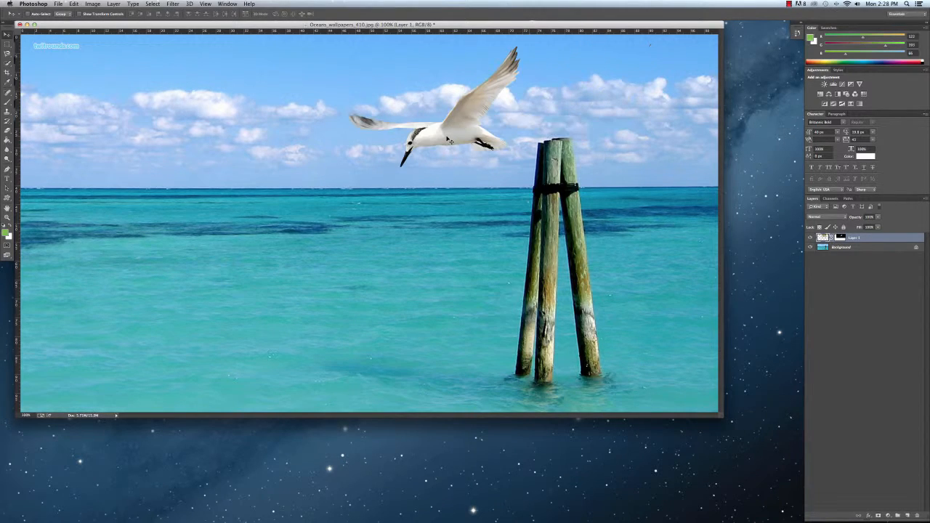